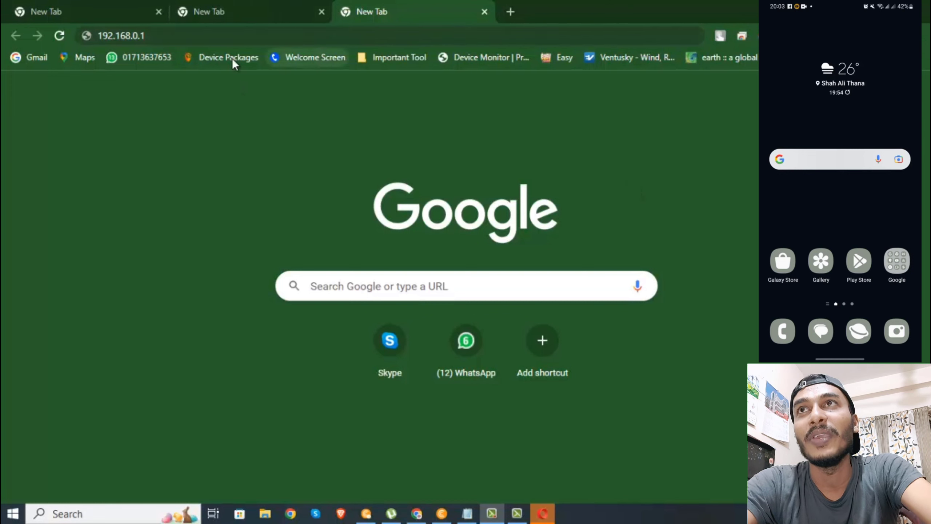
Open the router's page at 192.168.0.1, log in as Admin and dismiss the password warning.
{"action": "left_click", "coordinate": [211, 36]}
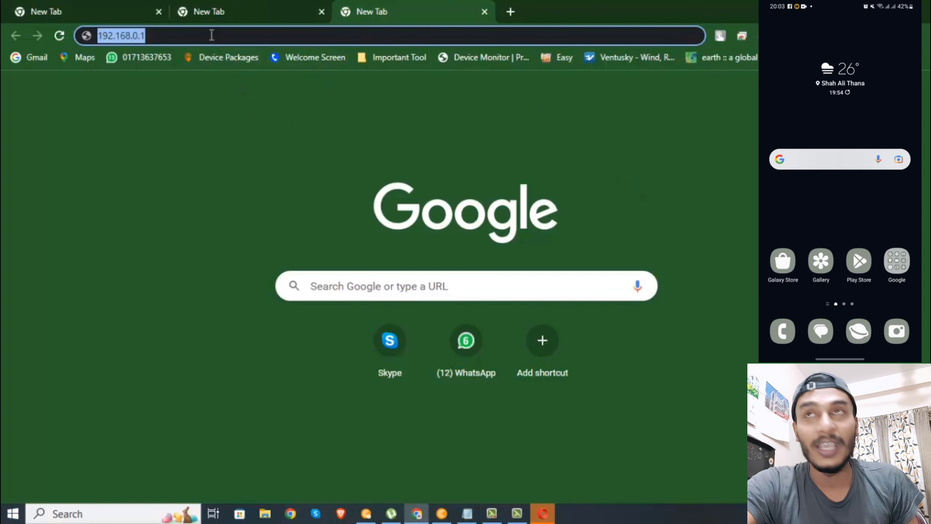
{"action": "left_click", "coordinate": [212, 36]}
{"action": "key", "text": "Return"}
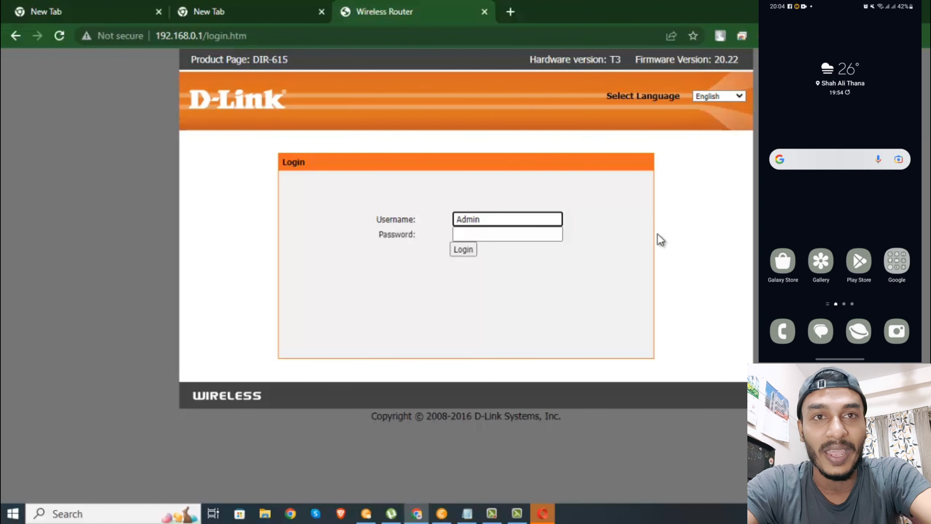
{"action": "left_click", "coordinate": [464, 250]}
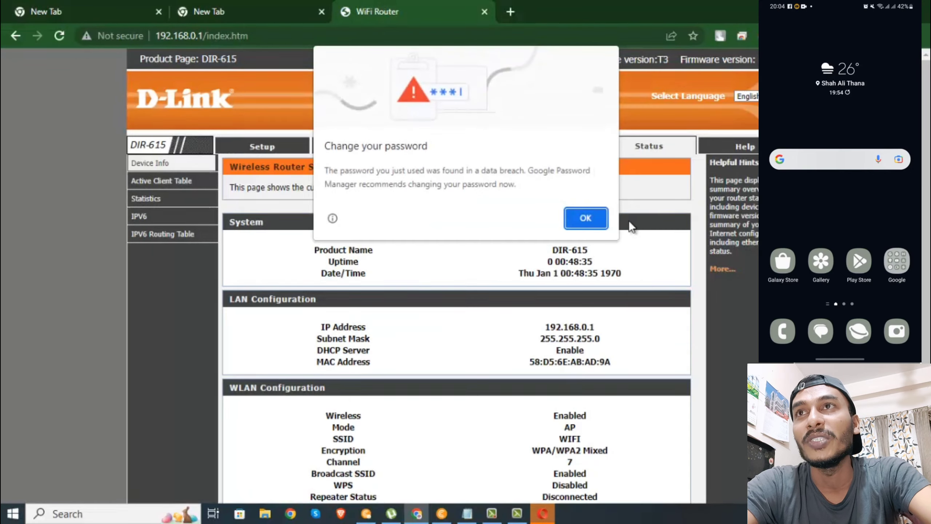
{"action": "left_click", "coordinate": [584, 219]}
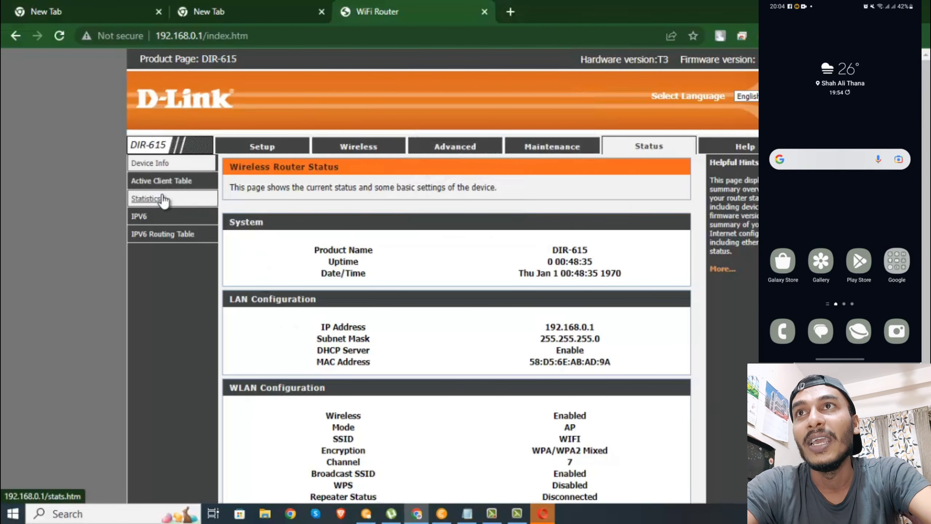
Copy the first wireless client's MAC address from the Active Client Table and paste it into the second browser tab's address bar.
{"action": "left_click", "coordinate": [181, 181]}
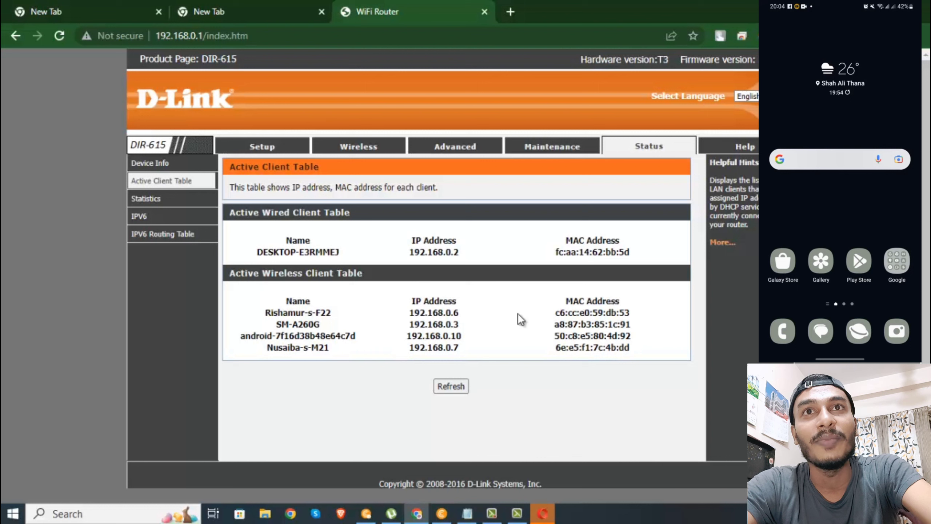
{"action": "left_click_drag", "start_coordinate": [627, 314], "coordinate": [556, 313]}
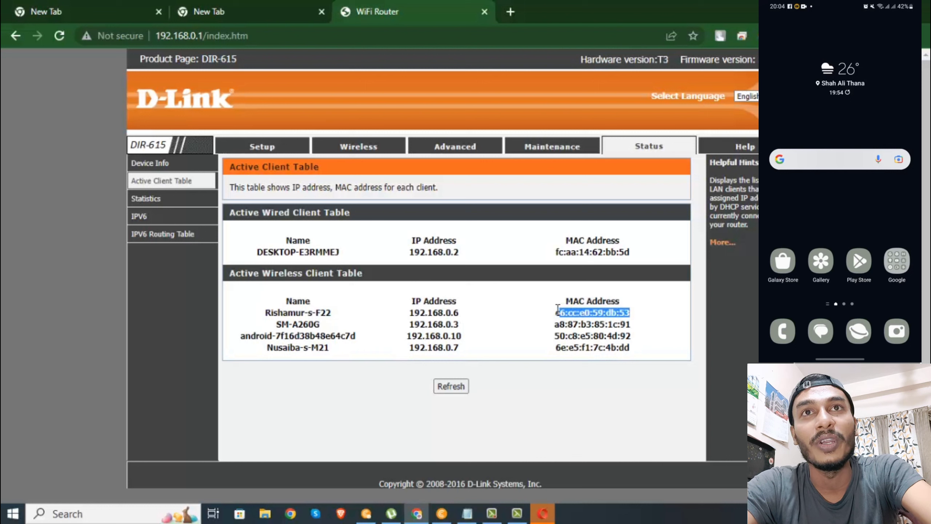
{"action": "key", "text": "ctrl+c"}
{"action": "left_click", "coordinate": [227, 12]}
{"action": "key", "text": "ctrl+v"}
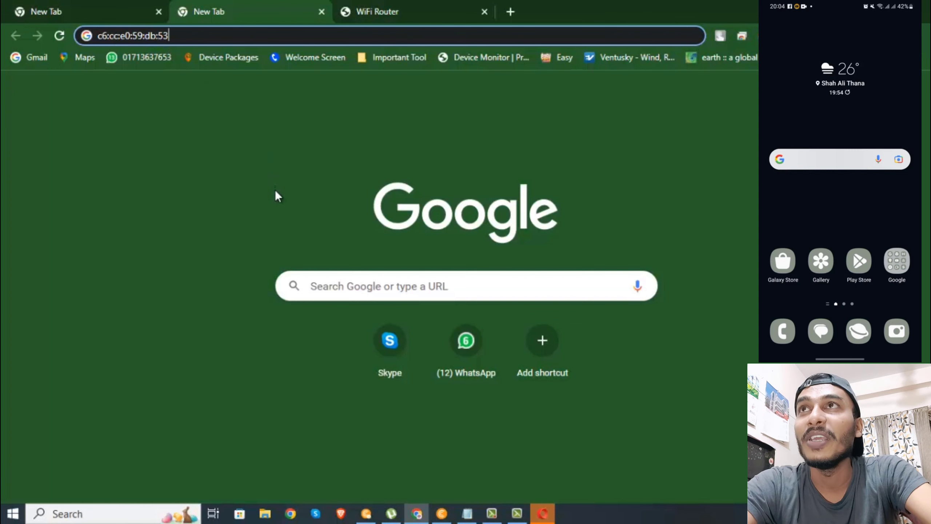
{"action": "left_click", "coordinate": [61, 13]}
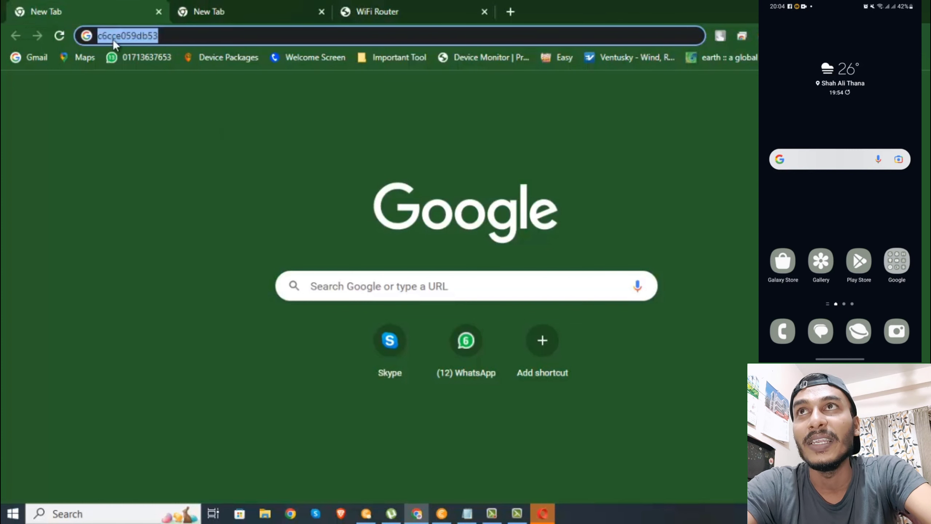
{"action": "right_click", "coordinate": [147, 35]}
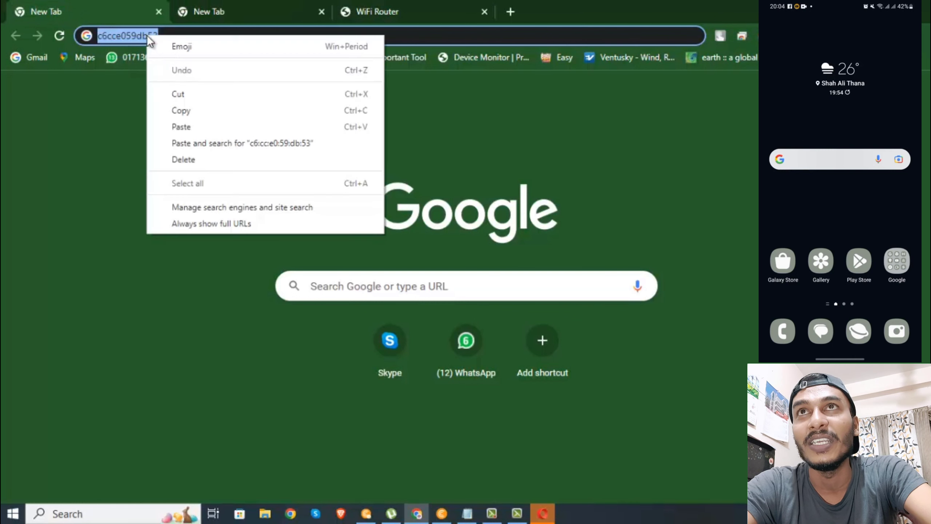
{"action": "left_click", "coordinate": [205, 114]}
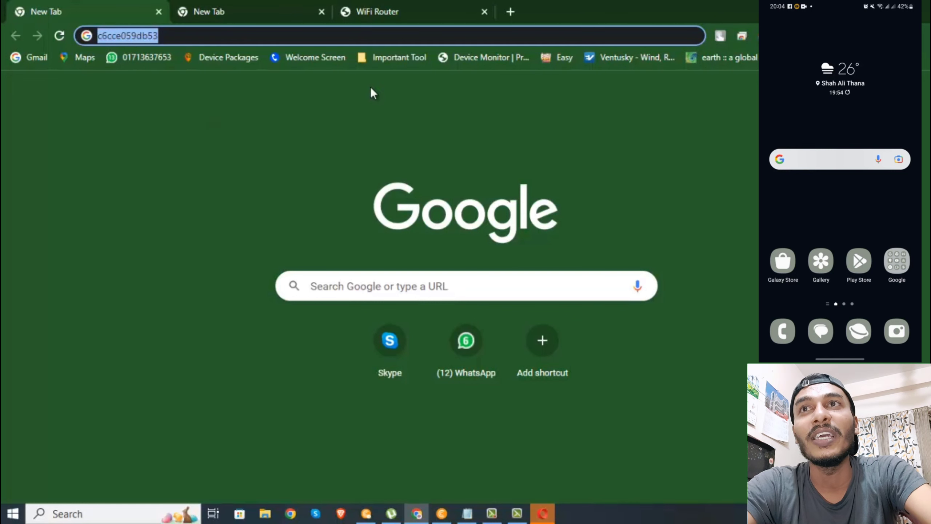
Return to the router page and open the ACL setup in the advanced wireless settings.
{"action": "left_click", "coordinate": [388, 10]}
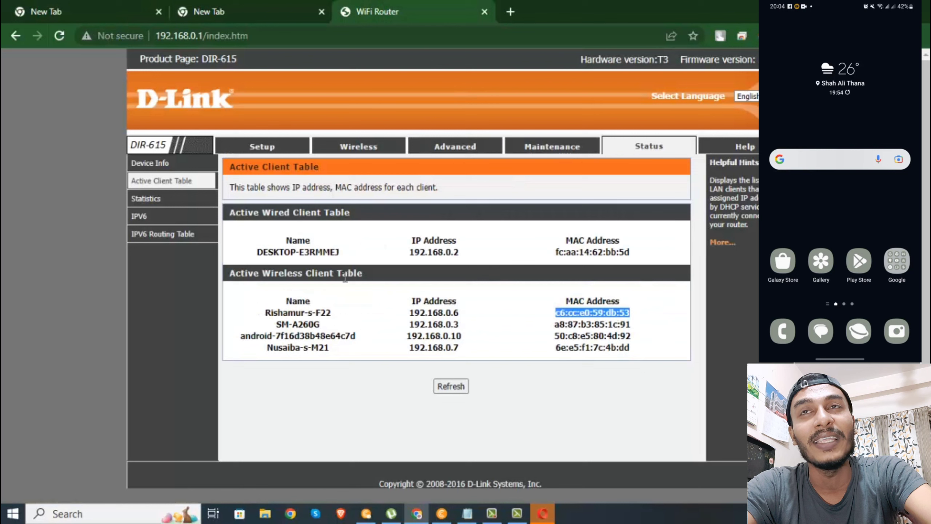
{"action": "left_click", "coordinate": [366, 148]}
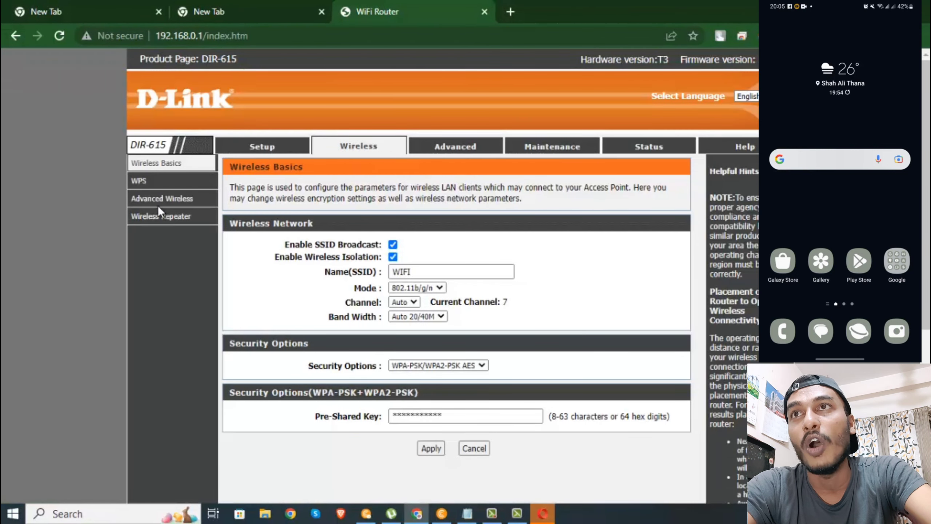
{"action": "left_click", "coordinate": [182, 206]}
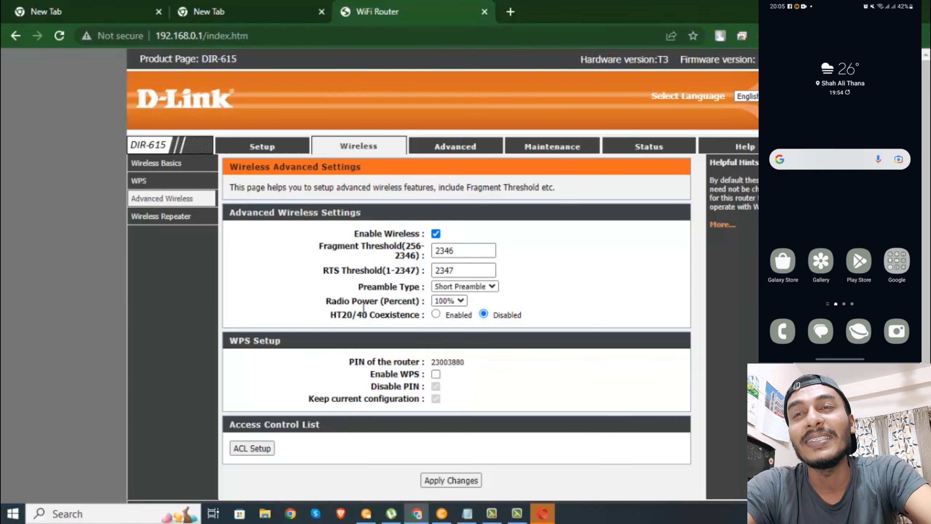
{"action": "scroll", "coordinate": [341, 360], "scroll_direction": "down", "scroll_amount": 2}
{"action": "left_click", "coordinate": [259, 404]}
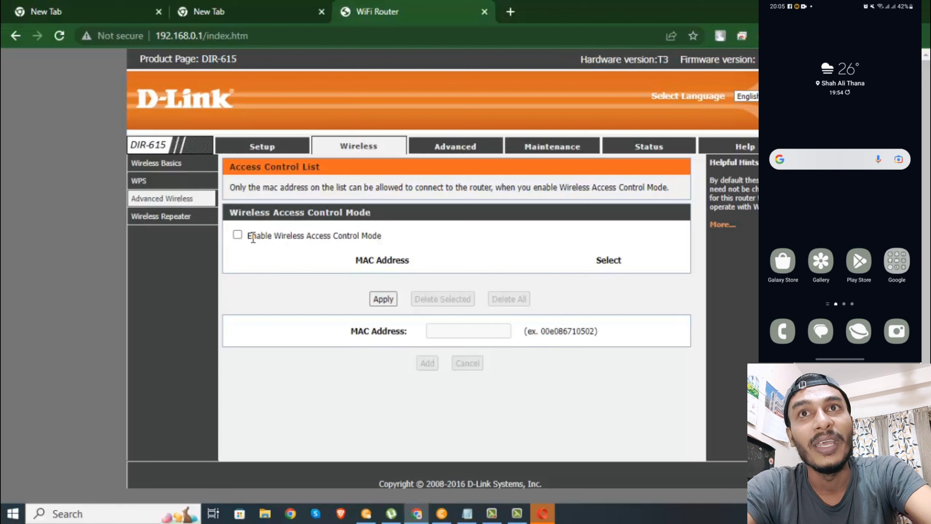
Enable Wireless Access Control Mode and add the MAC address c6cce059db53 to the access control list.
{"action": "left_click", "coordinate": [237, 235]}
{"action": "left_click", "coordinate": [455, 332]}
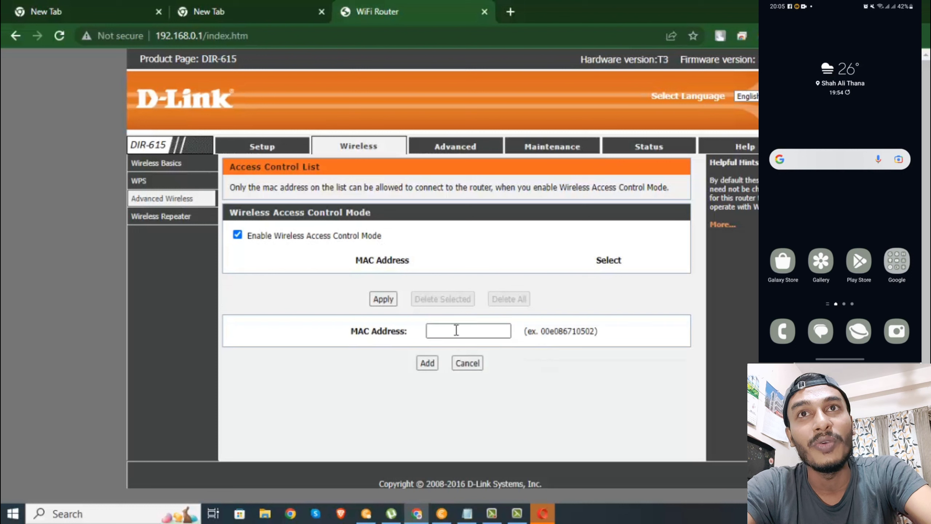
{"action": "right_click", "coordinate": [457, 330]}
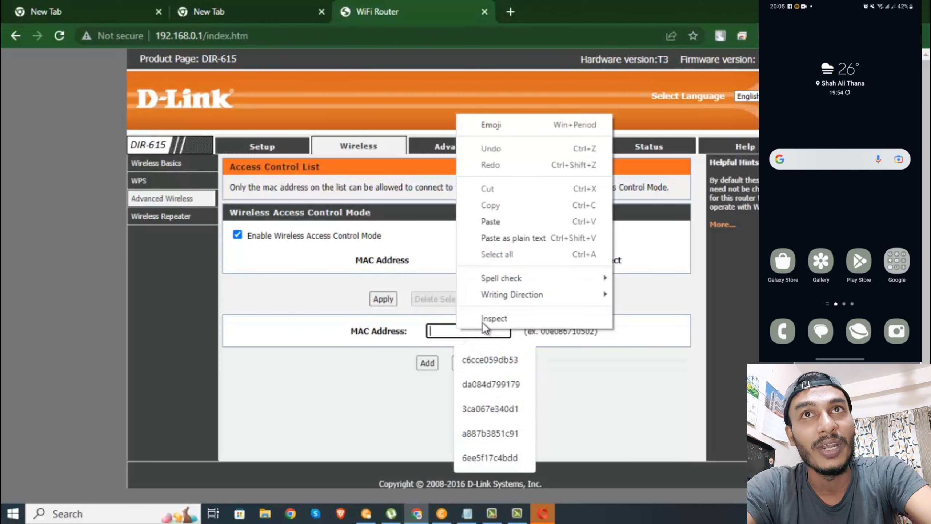
{"action": "left_click", "coordinate": [511, 219]}
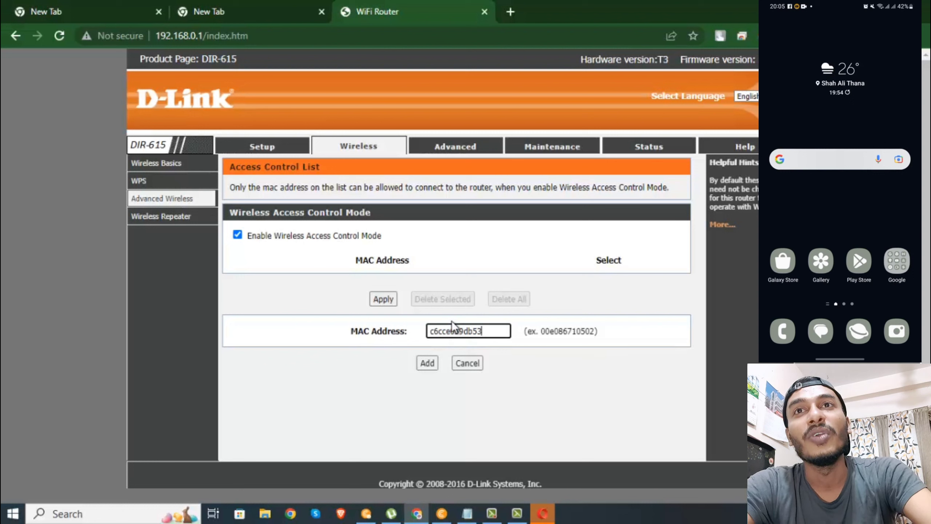
{"action": "left_click", "coordinate": [429, 364]}
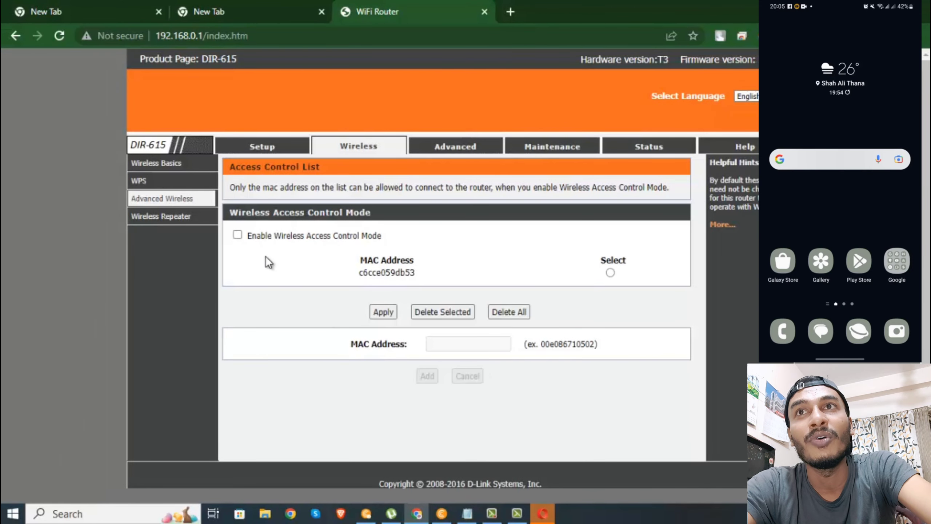
Turn Wireless Access Control Mode back on, select the c6cce059db53 entry and apply the settings.
{"action": "left_click", "coordinate": [238, 235]}
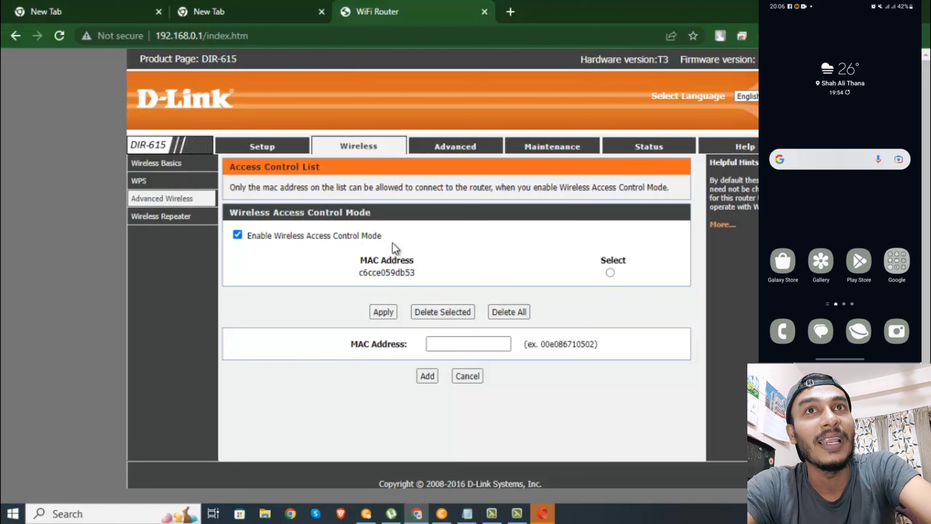
{"action": "left_click", "coordinate": [610, 272]}
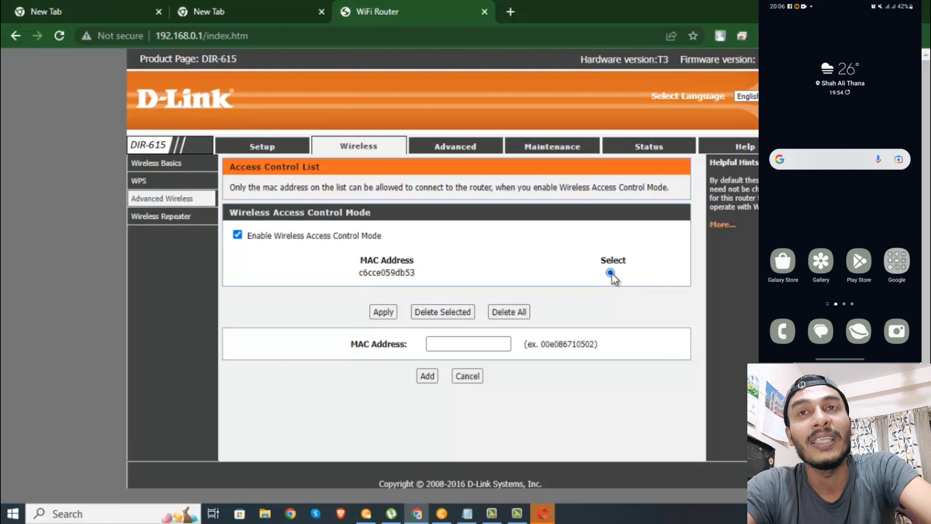
{"action": "left_click", "coordinate": [383, 312]}
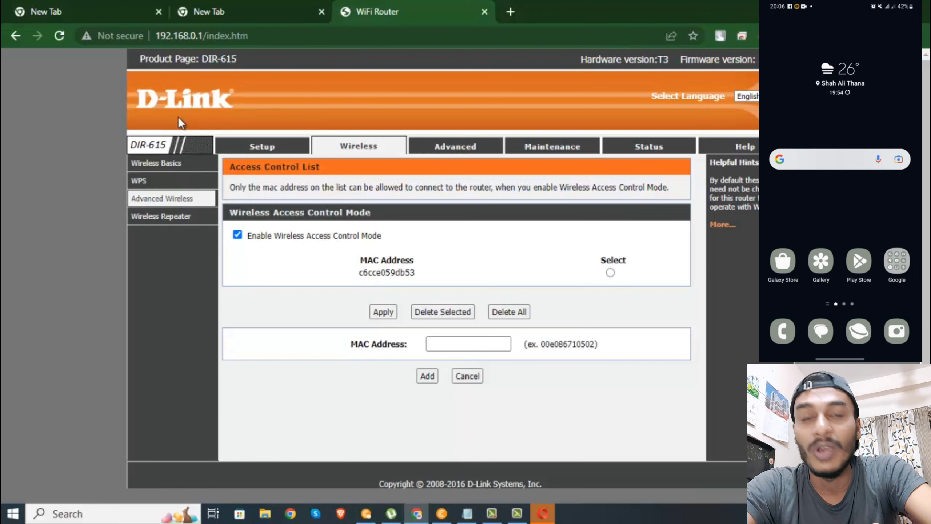
Reload 192.168.0.1, log in again as Admin and check which devices the Active Client Table lists.
{"action": "left_click_drag", "start_coordinate": [202, 35], "coordinate": [334, 36]}
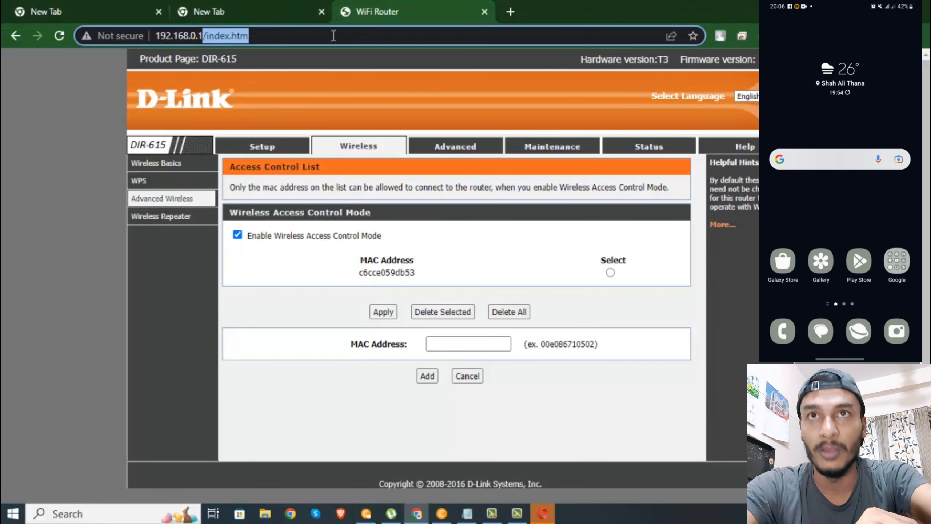
{"action": "key", "text": "BackSpace"}
{"action": "key", "text": "Return"}
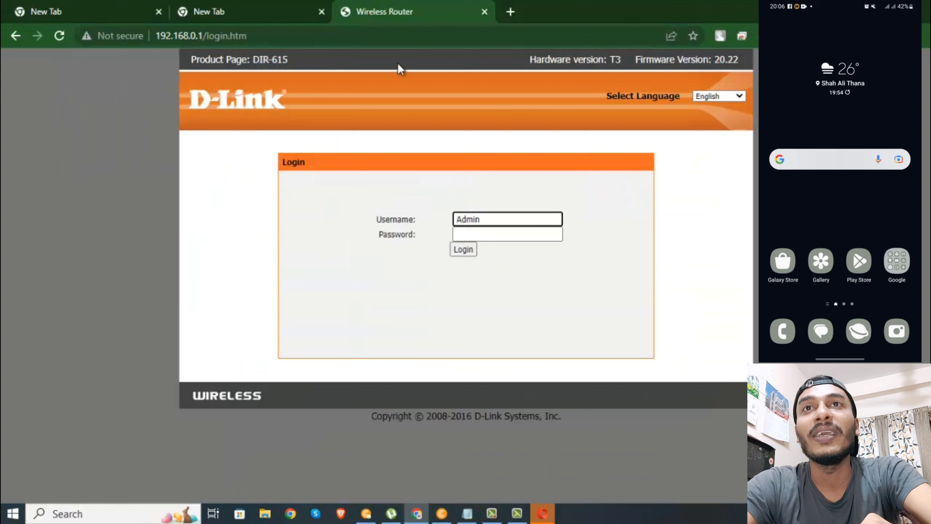
{"action": "left_click", "coordinate": [467, 250]}
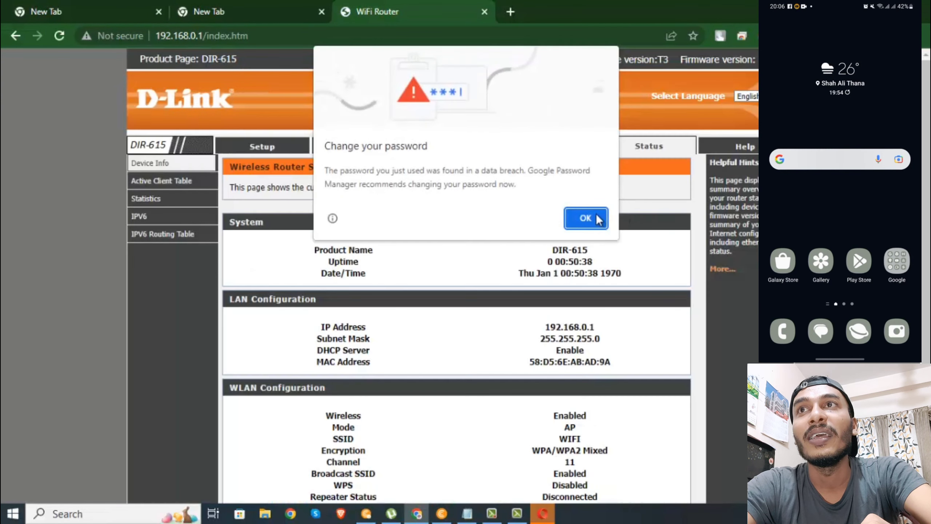
{"action": "left_click", "coordinate": [586, 218]}
{"action": "left_click", "coordinate": [160, 183]}
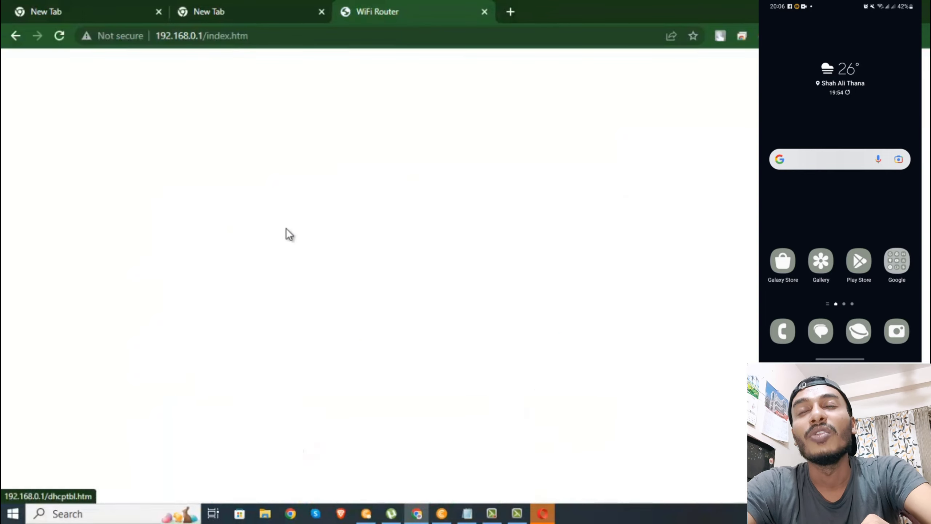
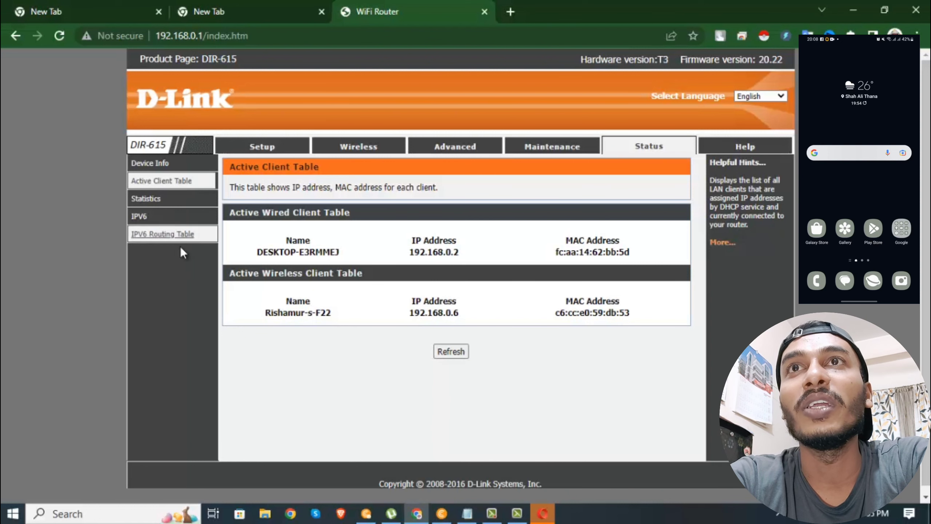
Go from the client table back to the access control list in the advanced wireless settings.
{"action": "left_click", "coordinate": [368, 154]}
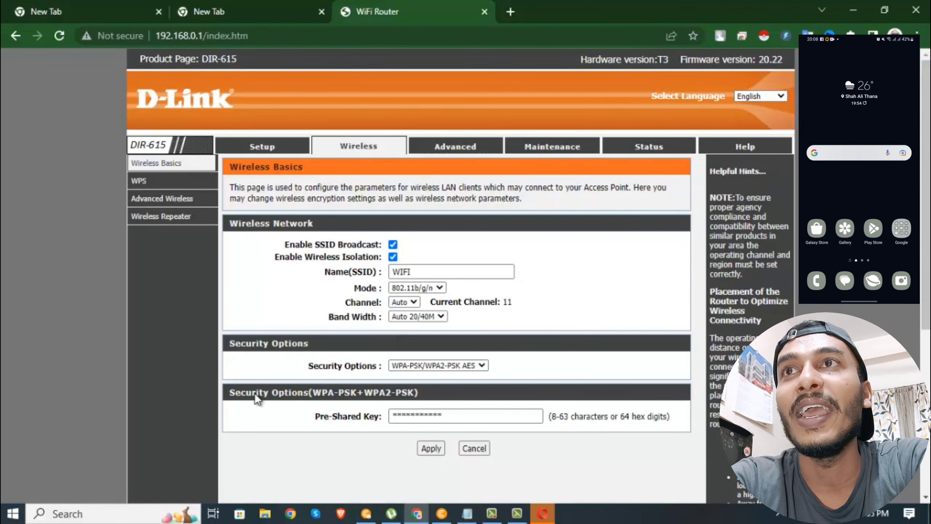
{"action": "left_click", "coordinate": [167, 207]}
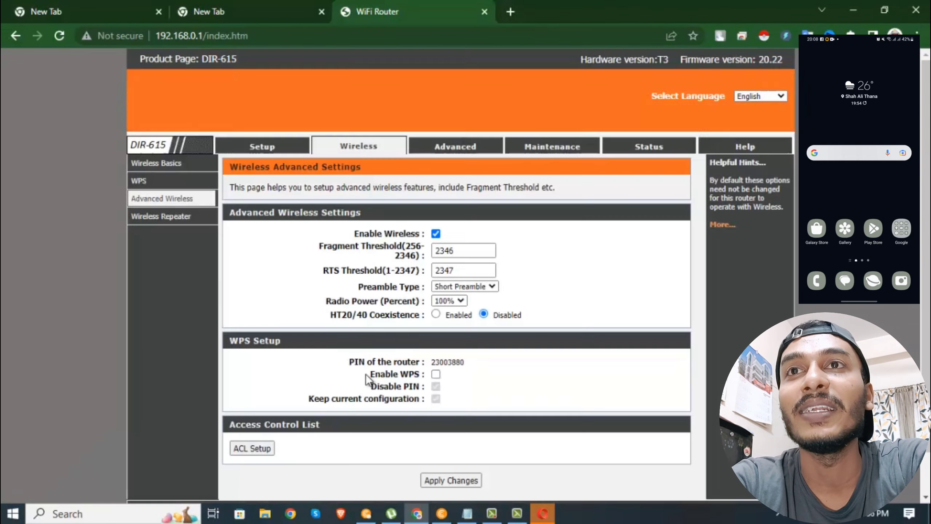
{"action": "scroll", "coordinate": [340, 401], "scroll_direction": "down", "scroll_amount": 2}
{"action": "left_click", "coordinate": [258, 402]}
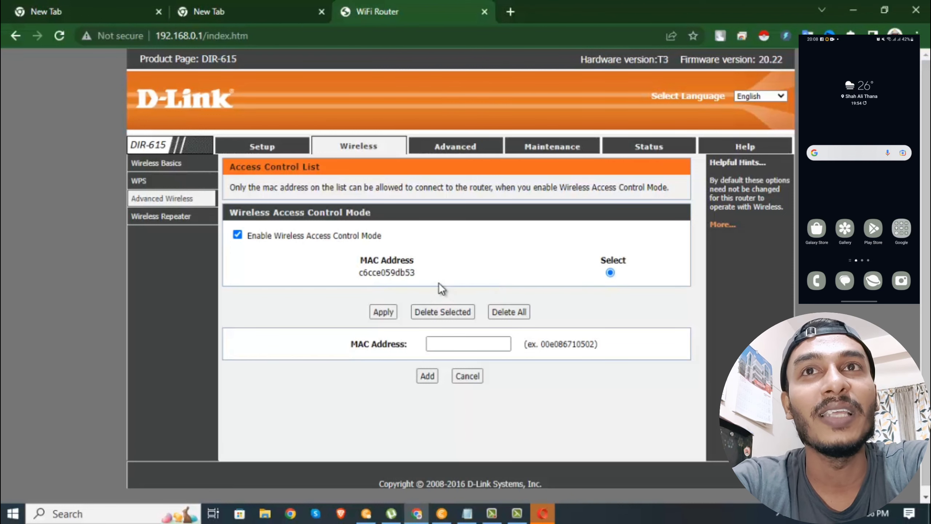
Delete the selected c6cce059db53 entry from the access control list, disable Wireless Access Control Mode and apply the change.
{"action": "left_click", "coordinate": [452, 317]}
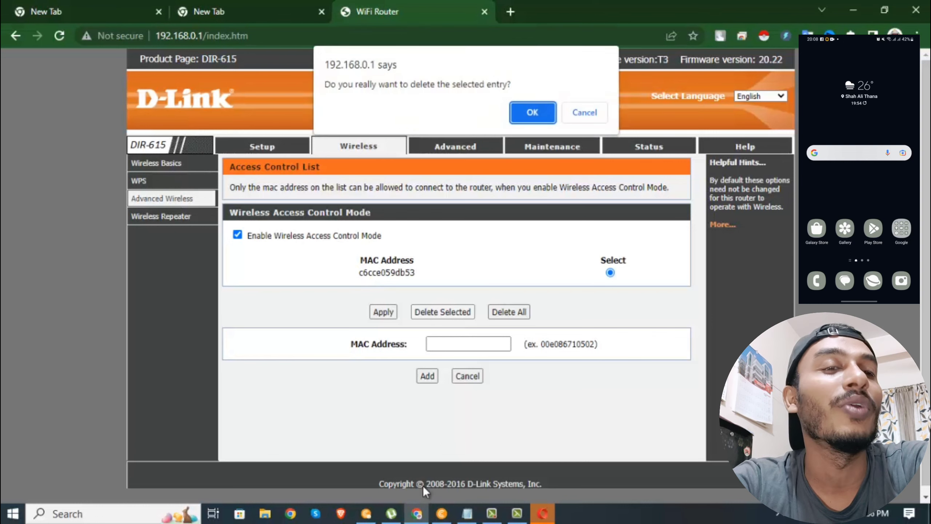
{"action": "left_click", "coordinate": [540, 114]}
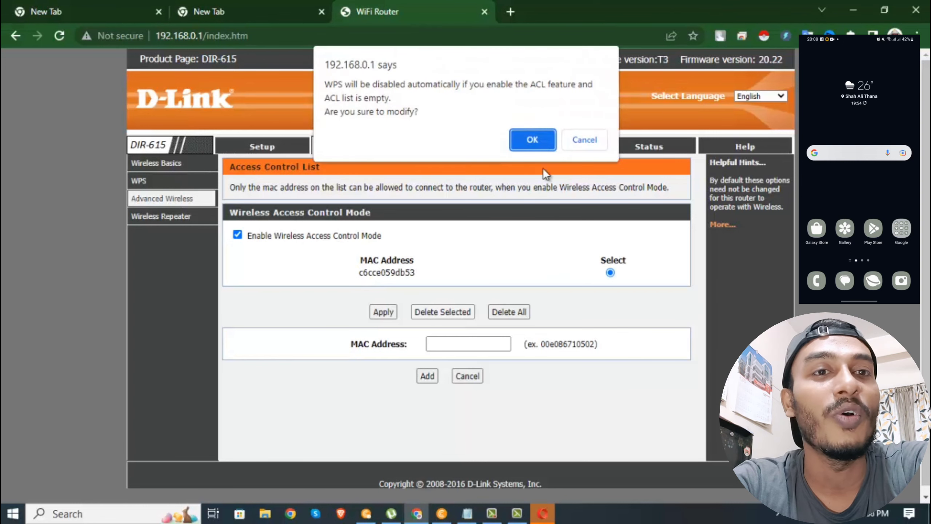
{"action": "left_click", "coordinate": [533, 142]}
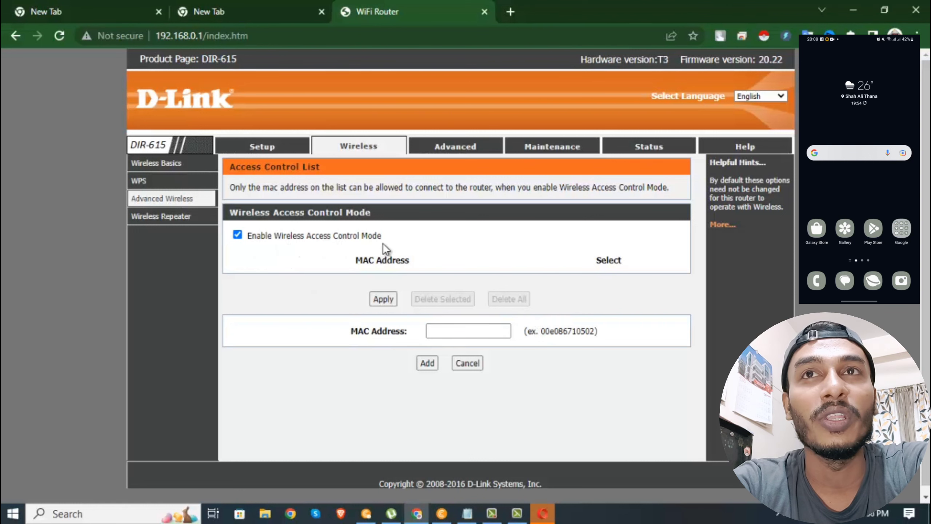
{"action": "left_click", "coordinate": [237, 235]}
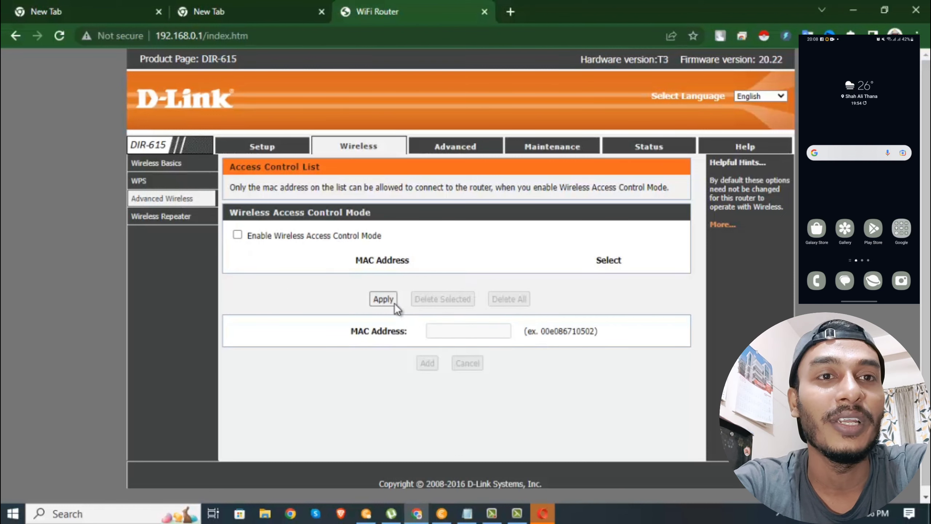
{"action": "left_click", "coordinate": [383, 299]}
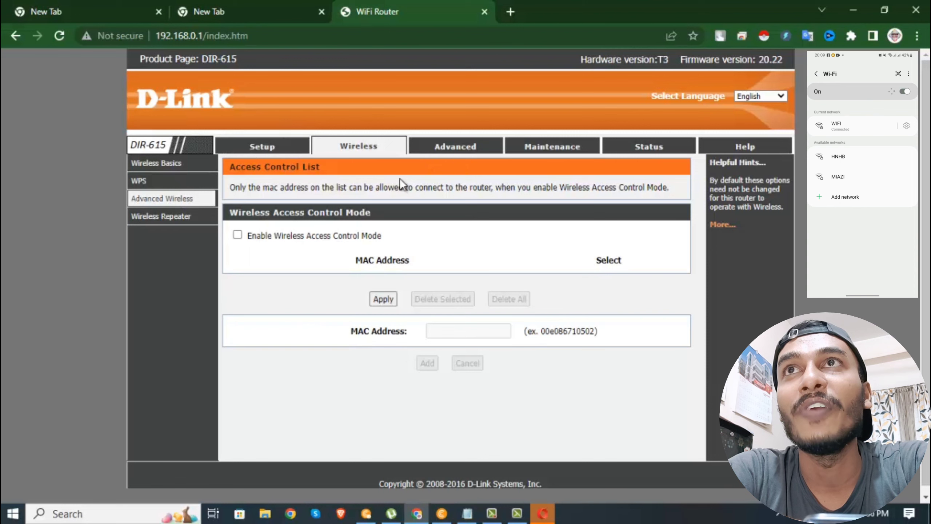
Reload the router's login page at 192.168.0.1 and log in again as Admin.
{"action": "left_click_drag", "start_coordinate": [243, 35], "coordinate": [204, 36]}
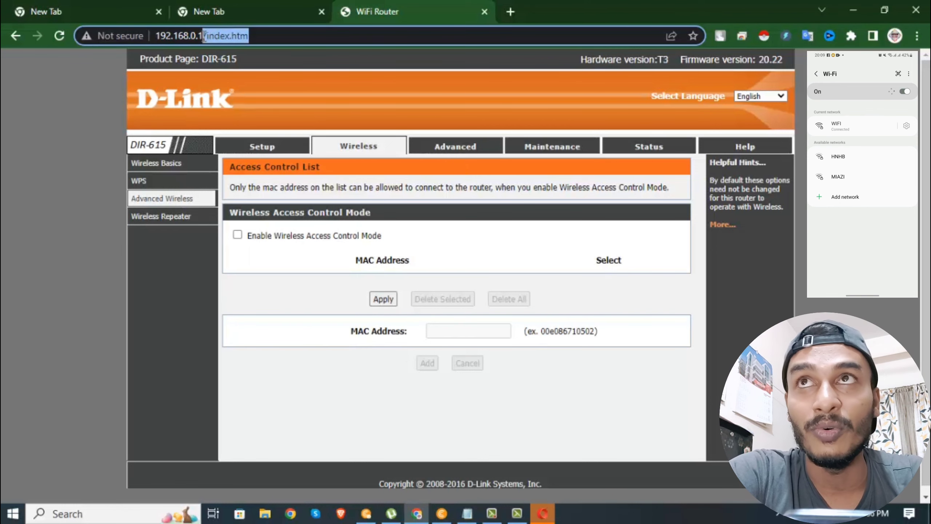
{"action": "key", "text": "BackSpace"}
{"action": "key", "text": "Return"}
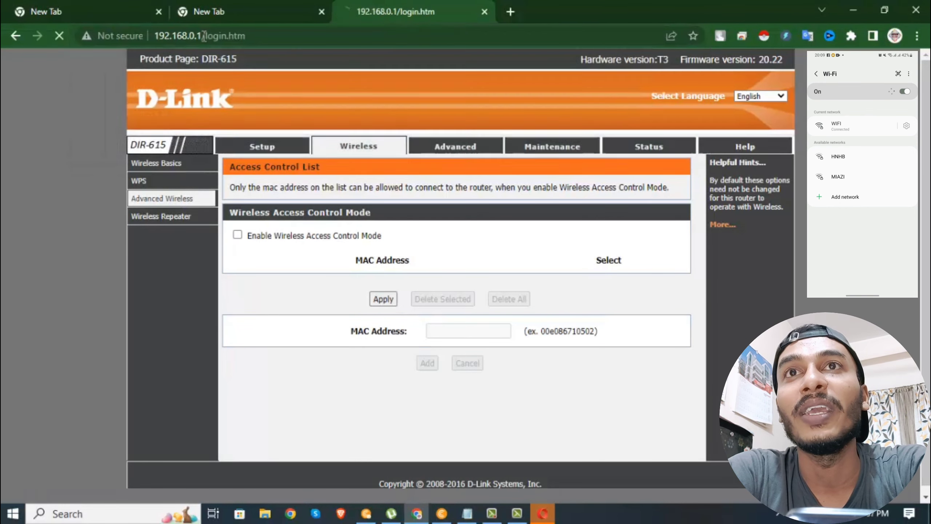
{"action": "left_click", "coordinate": [464, 249]}
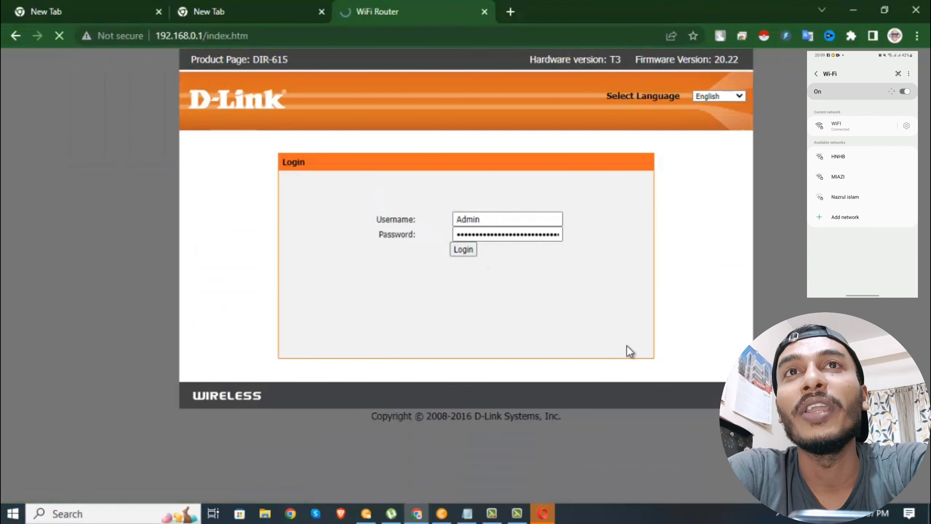